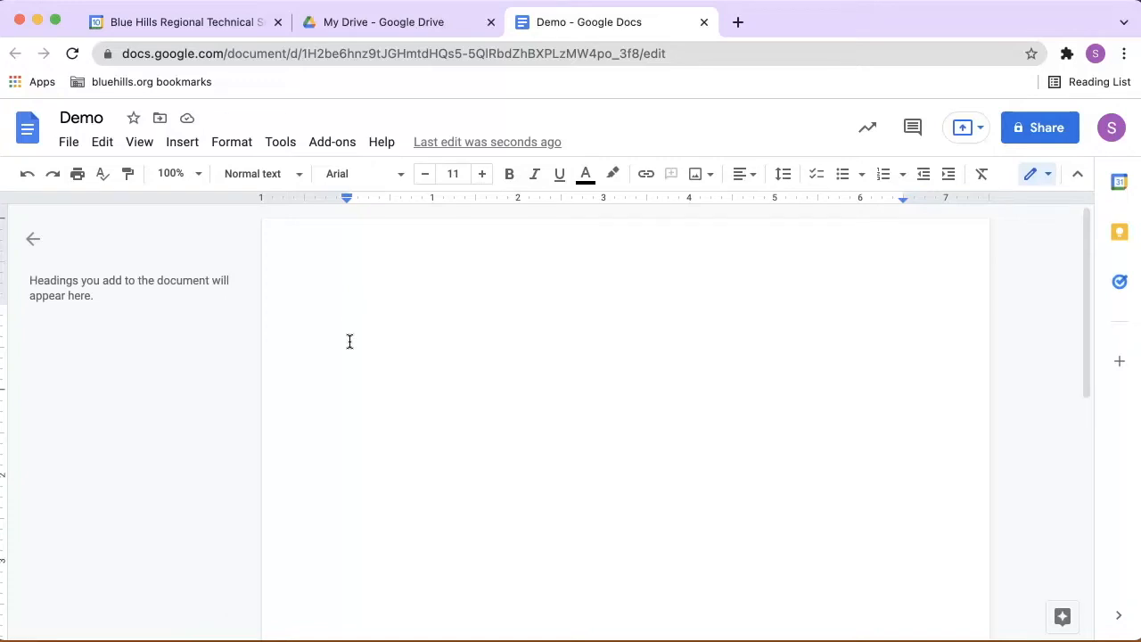
Insert a smart chip for the suggested person and dismiss the suggestion to share the document with them
text(@)
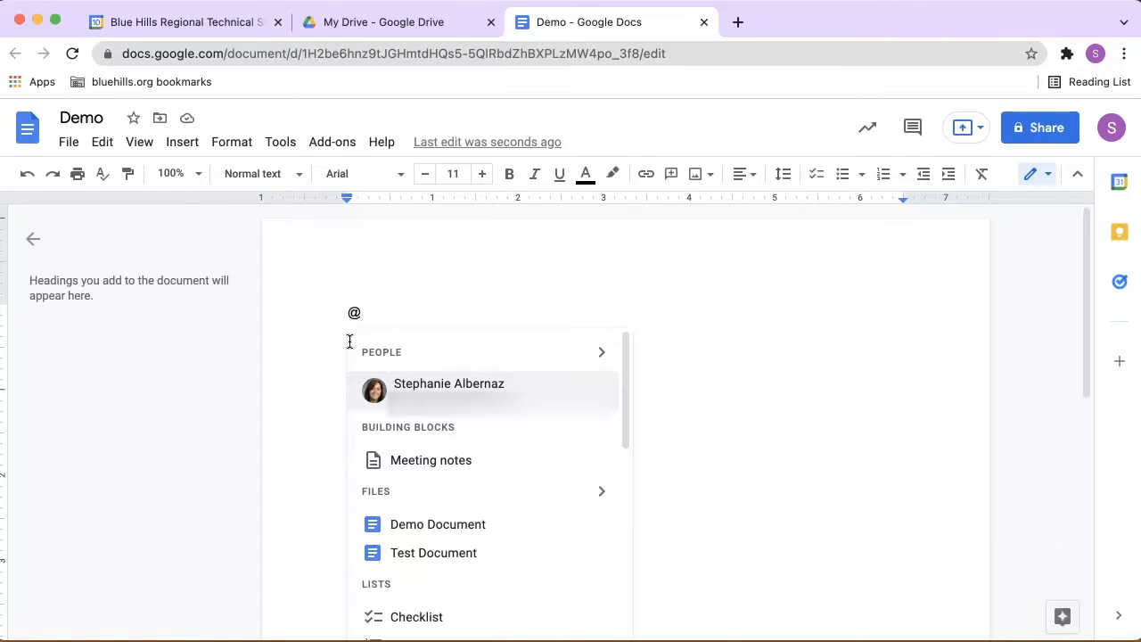
click(421, 383)
mouse_move(419, 308)
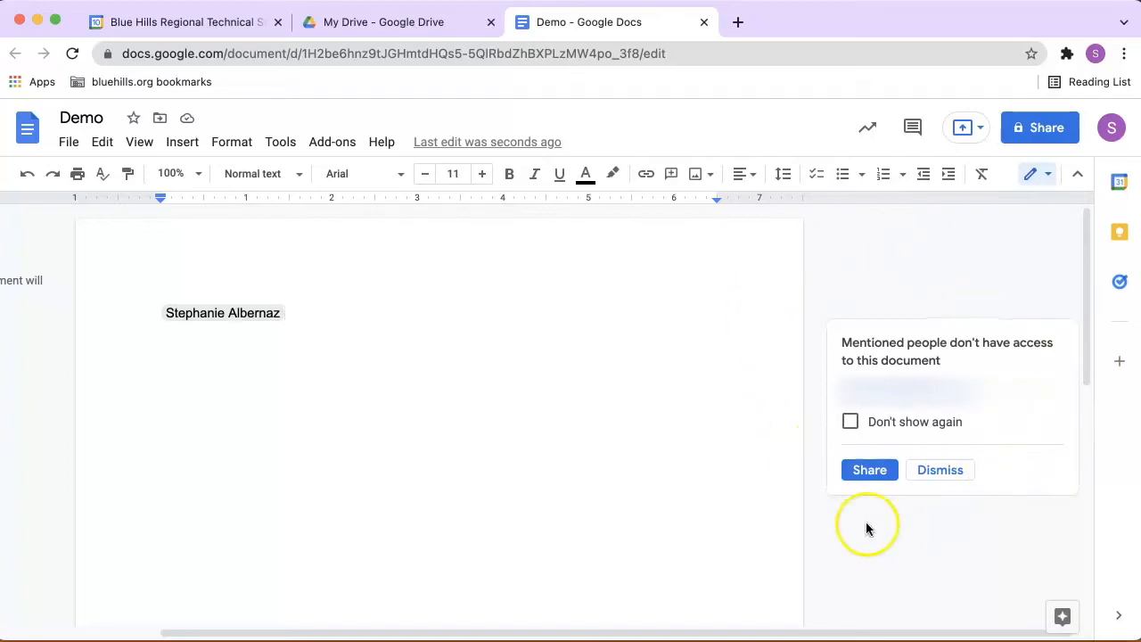
click(945, 473)
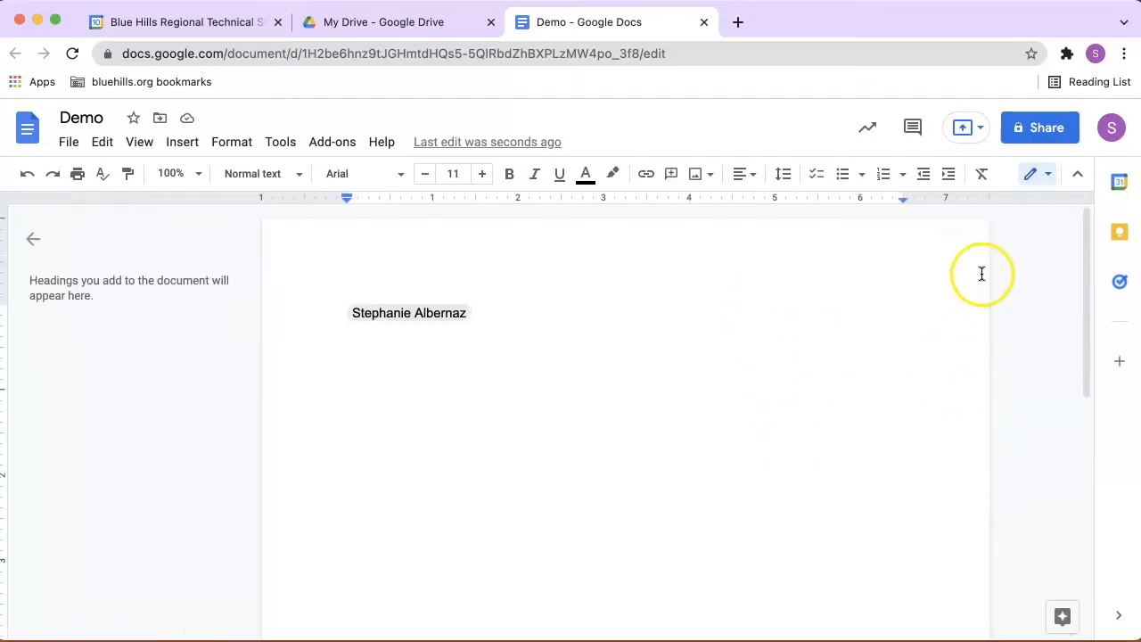
click(1051, 127)
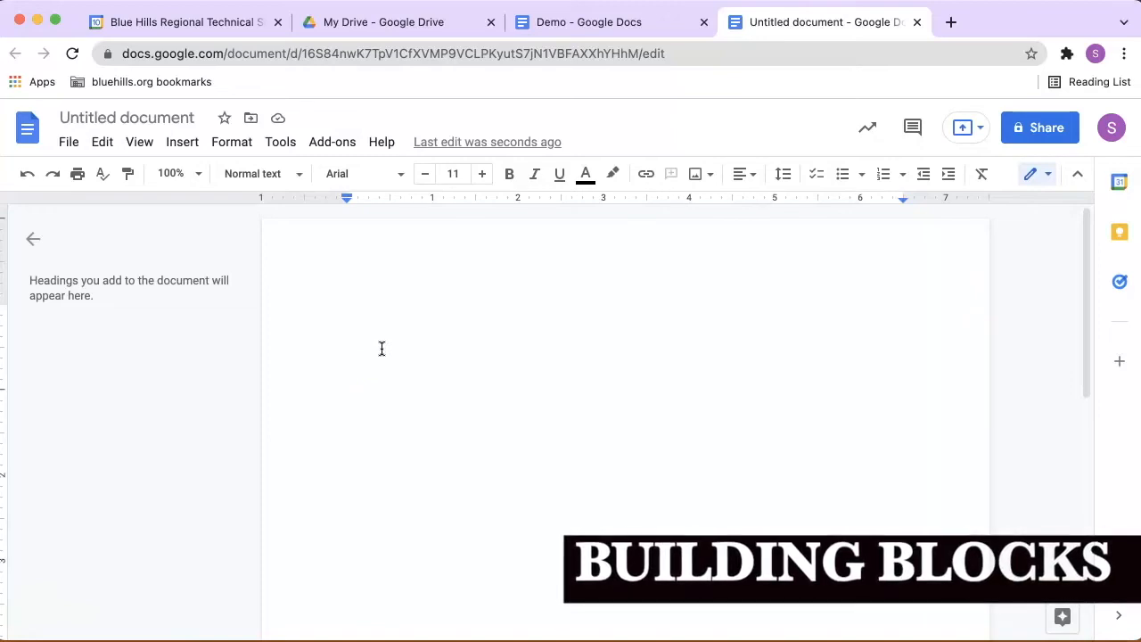
Insert the Meeting notes building block for the calendar event Test Meeting 1
text(@)
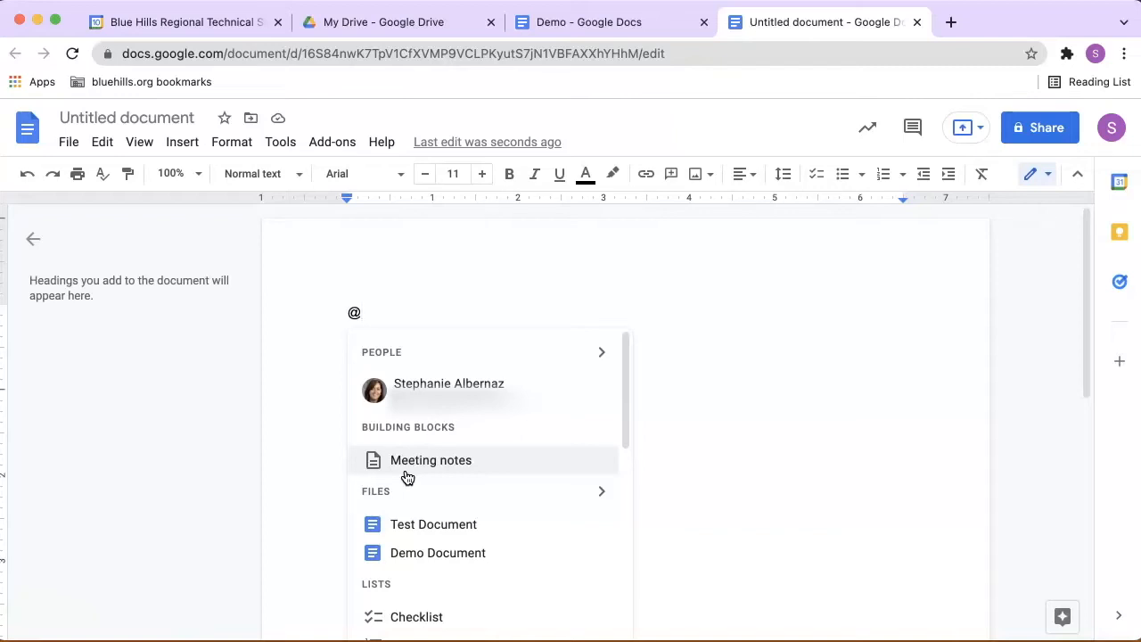
click(407, 477)
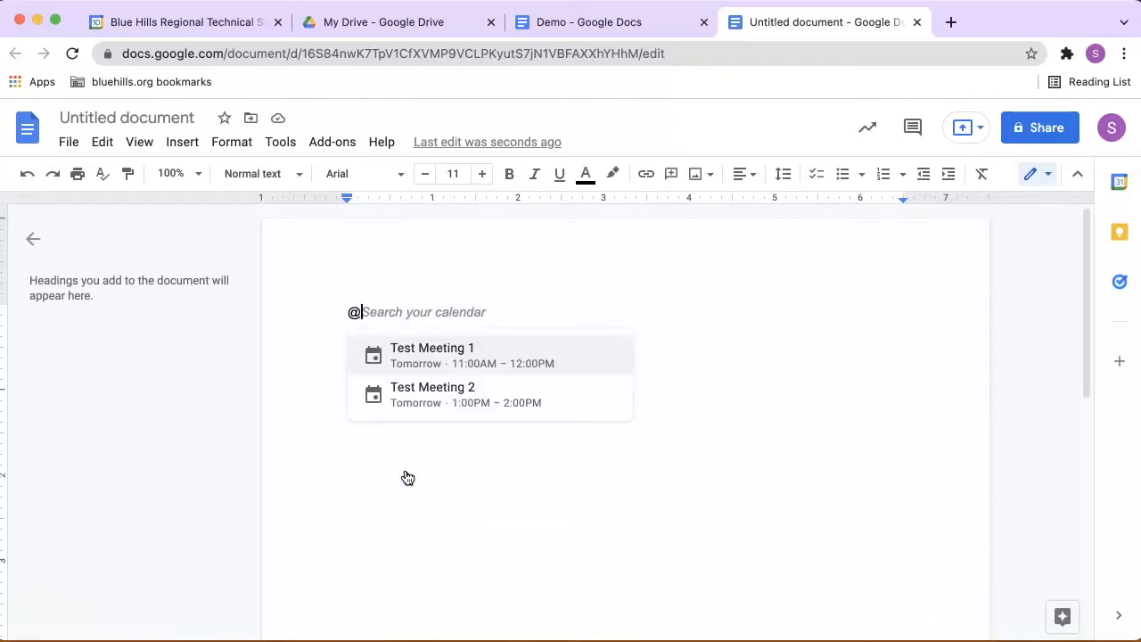
click(416, 353)
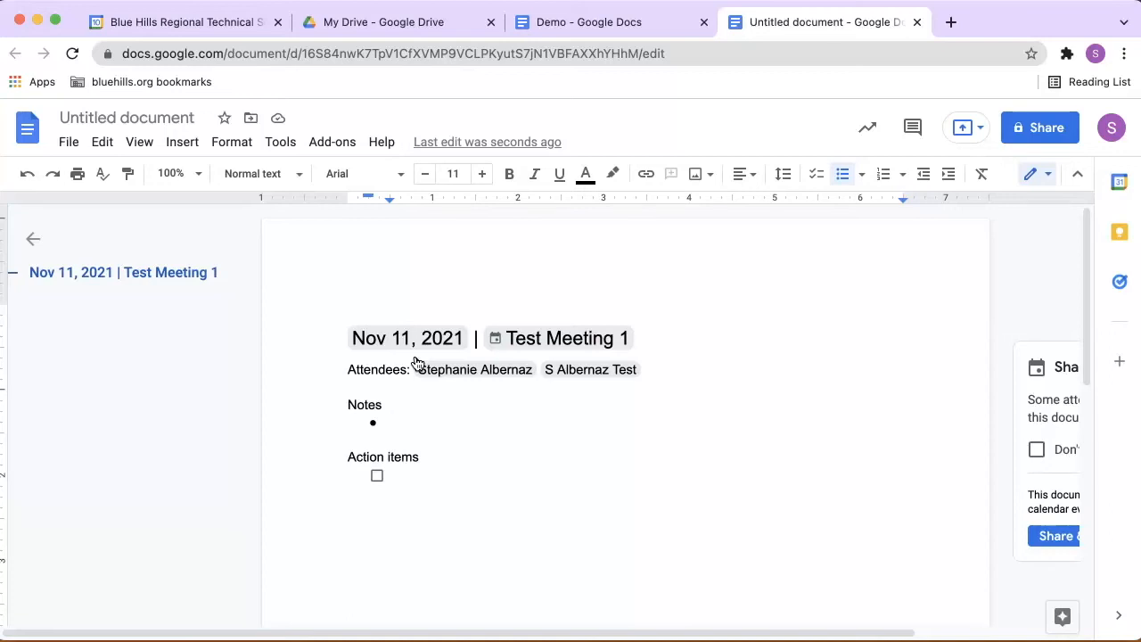
Rename the document with the suggested title "Nov 11, 2021 | Test Meeting 1" and dismiss the suggestion to share and attach the notes
click(199, 116)
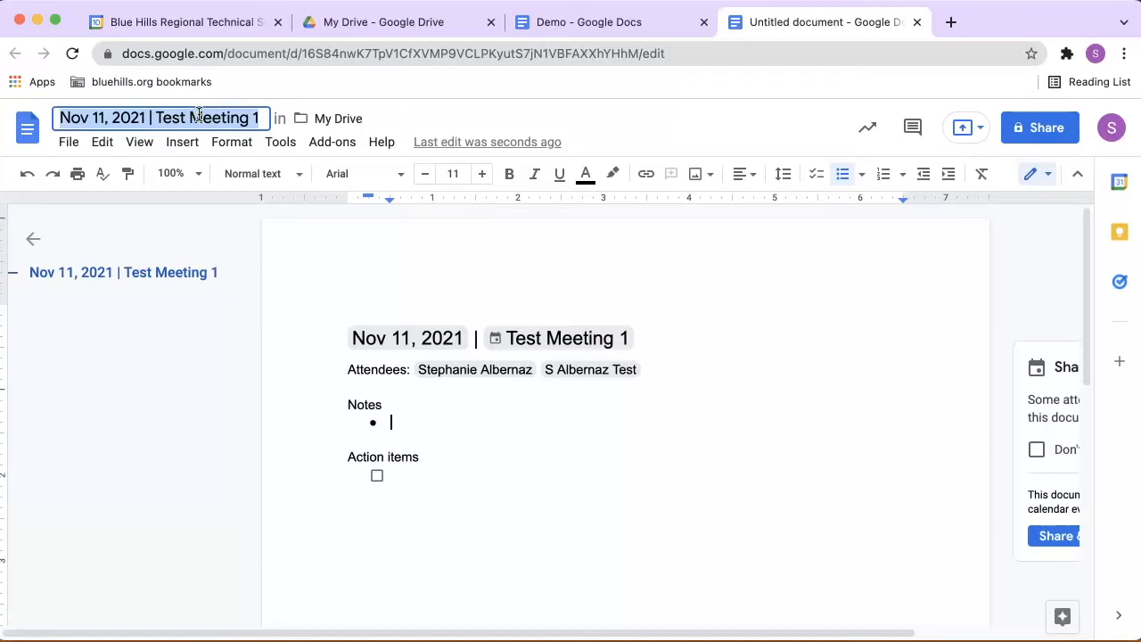
scroll(530, 443, right, 2)
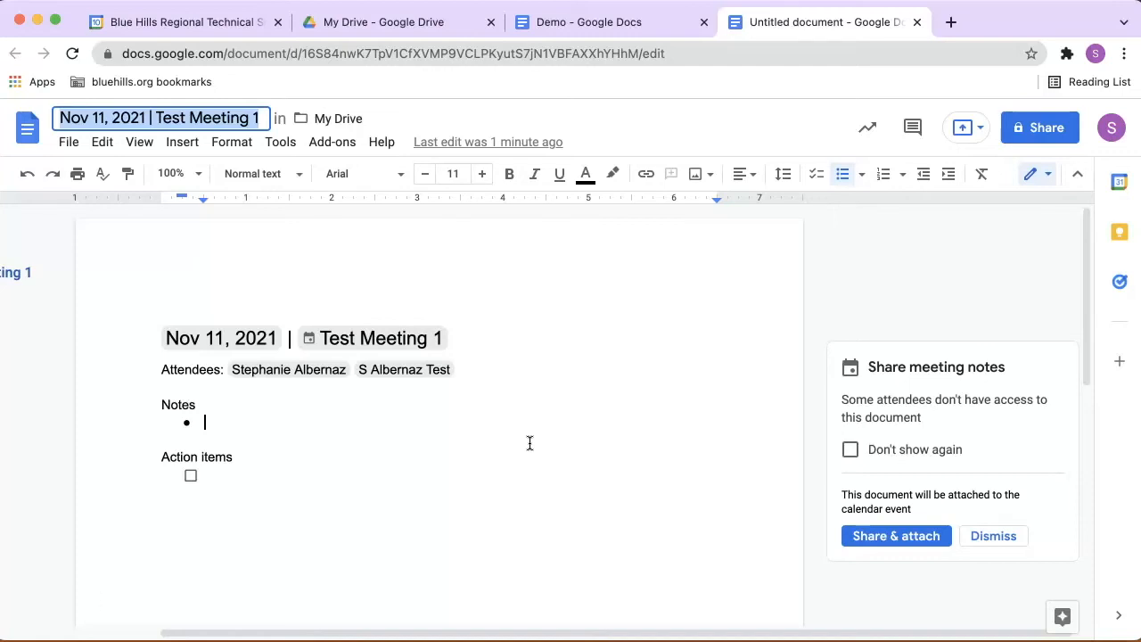
click(974, 541)
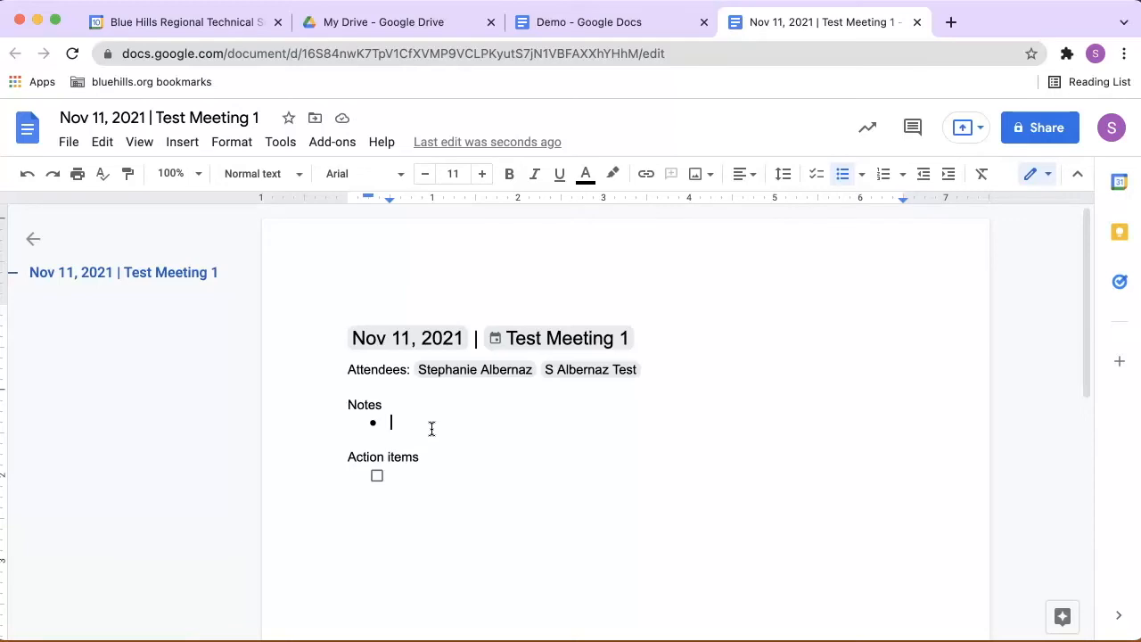
Add "QR Flyer" as the first Notes bullet and link its text to the QR Code Flyer document
text(QR Flyer)
drag(392, 422, 443, 424)
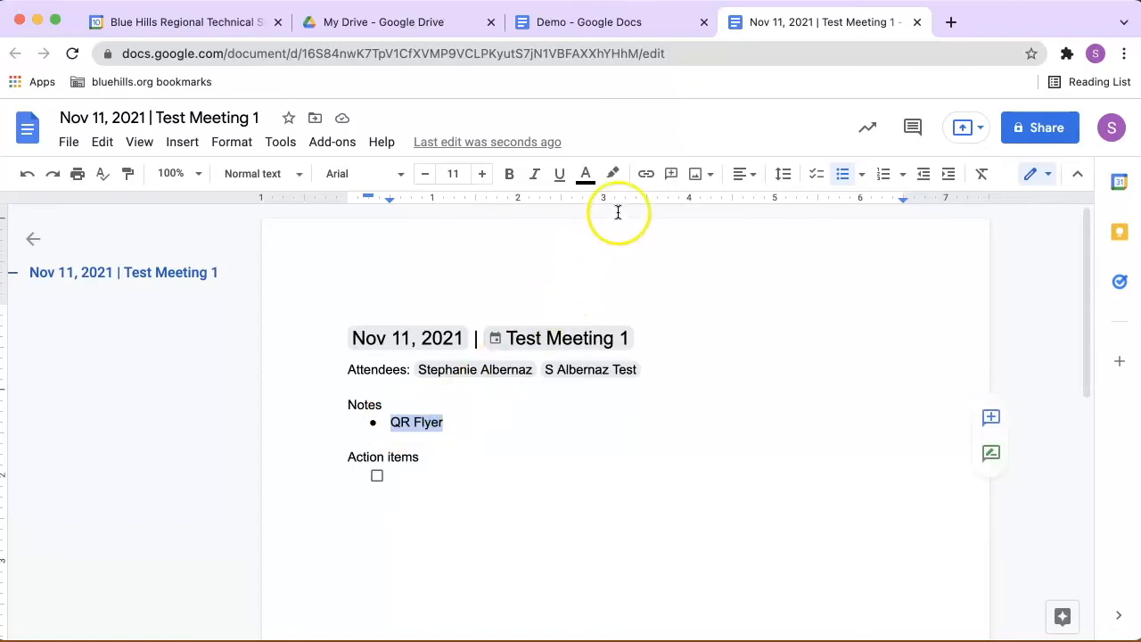
click(648, 175)
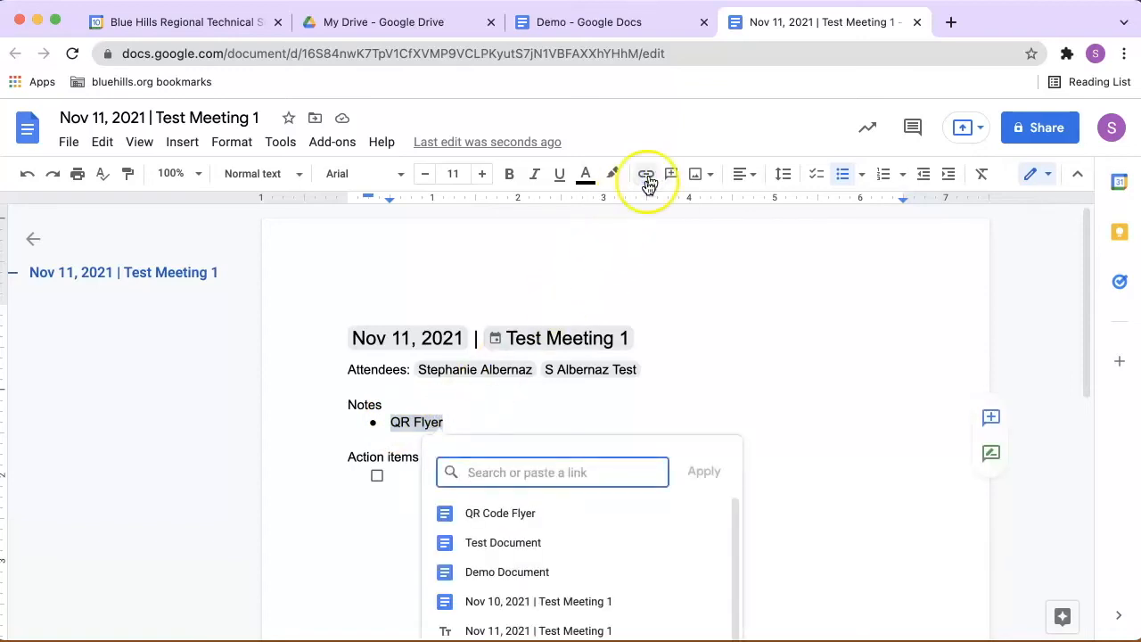
click(549, 522)
Add a second Notes bullet containing a file smart chip for QR Code Flyer
key(Return)
text(@)
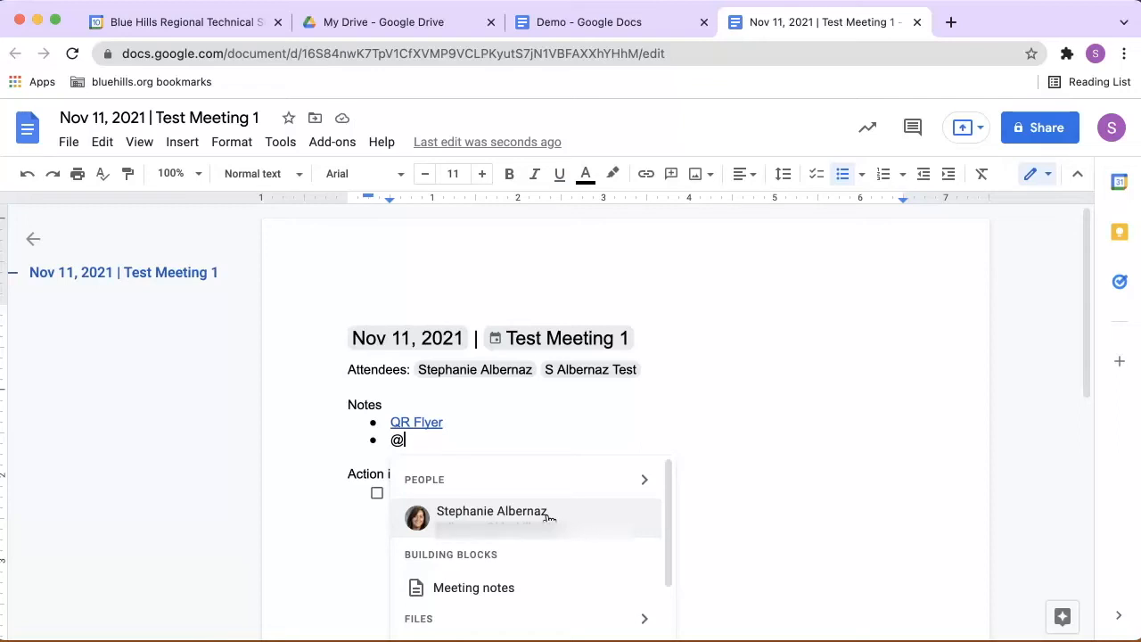
scroll(548, 517, down, 3)
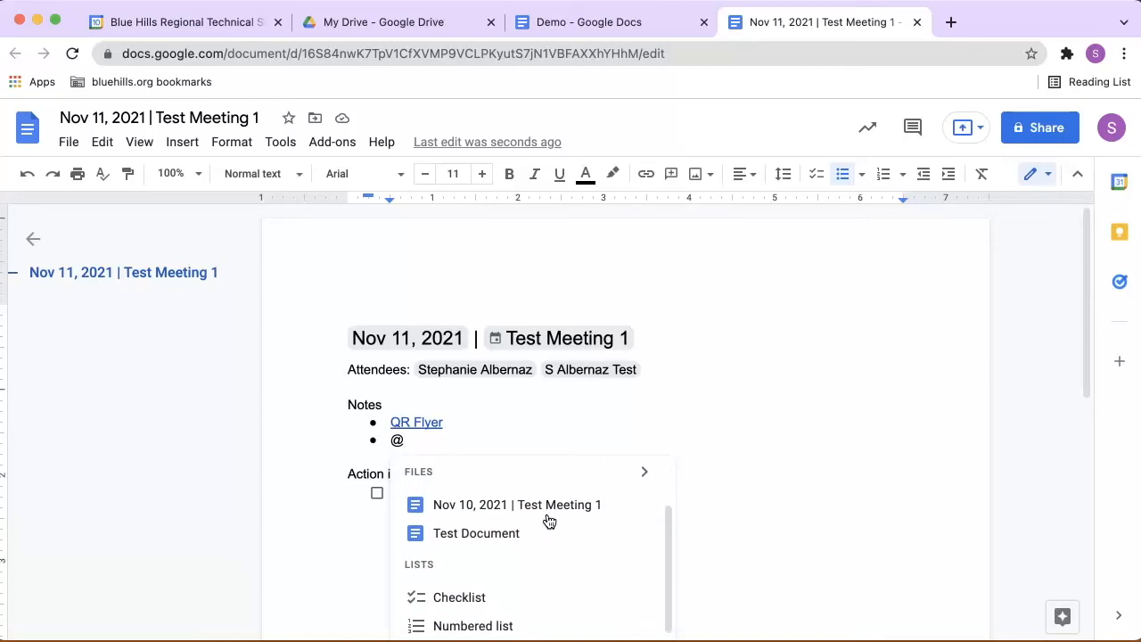
click(645, 474)
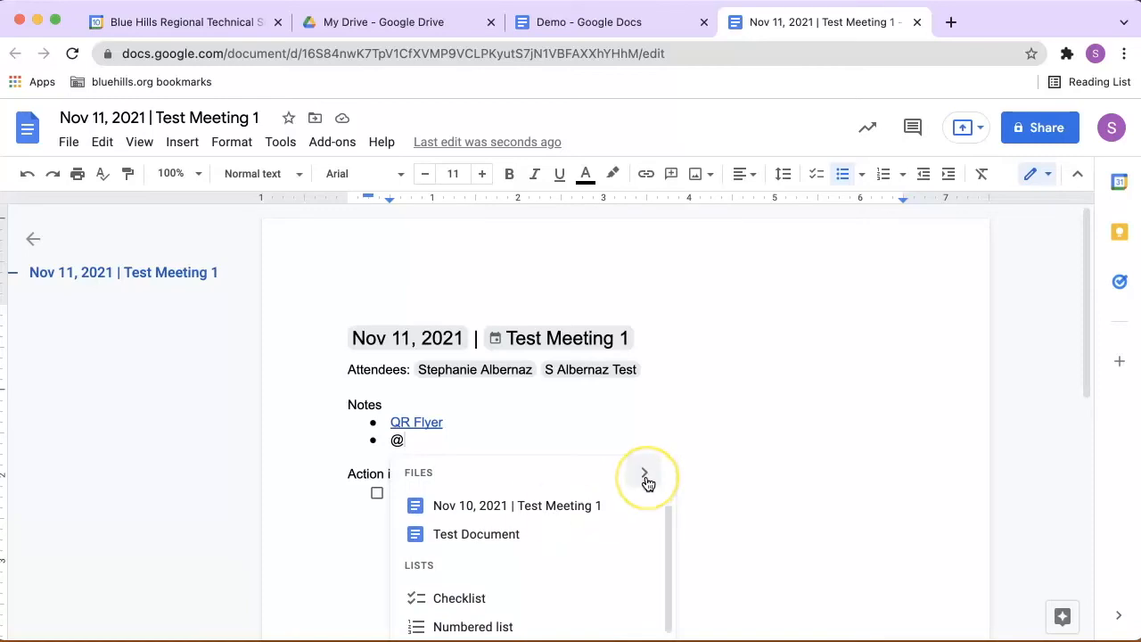
click(645, 476)
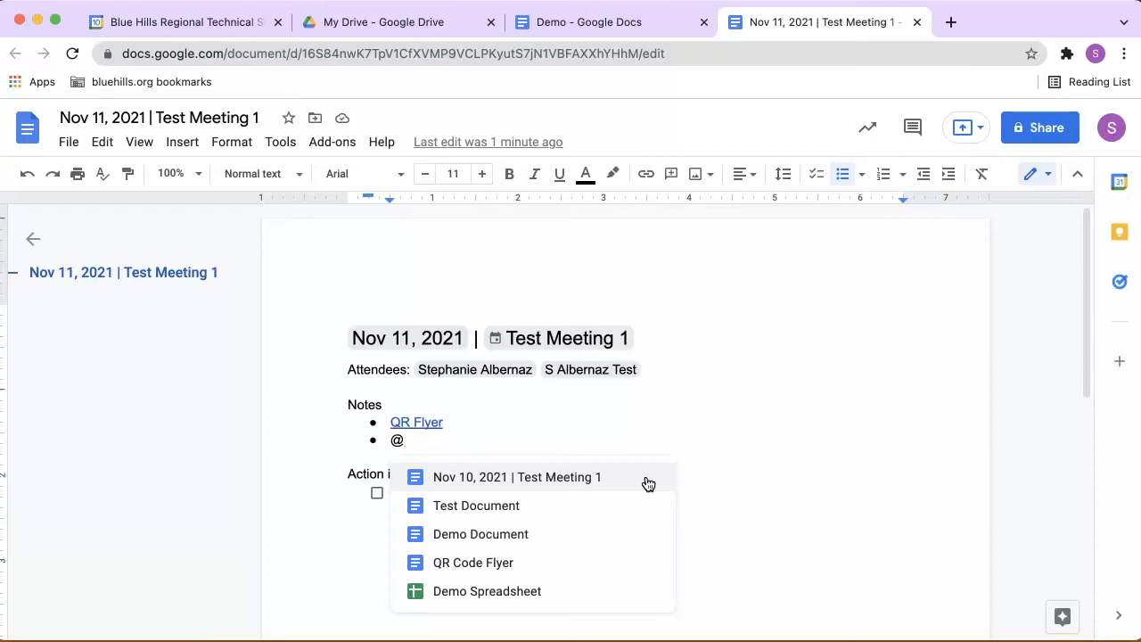
click(584, 561)
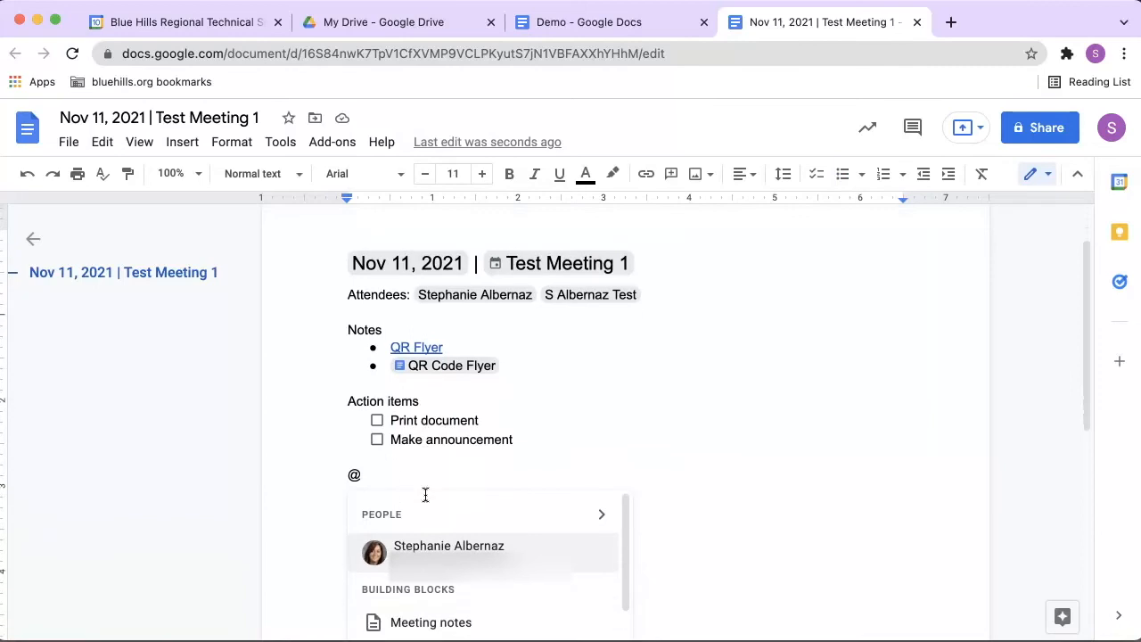
Remove the @ and the empty line below the action items, and check off "Print document"
scroll(425, 494, down, 6)
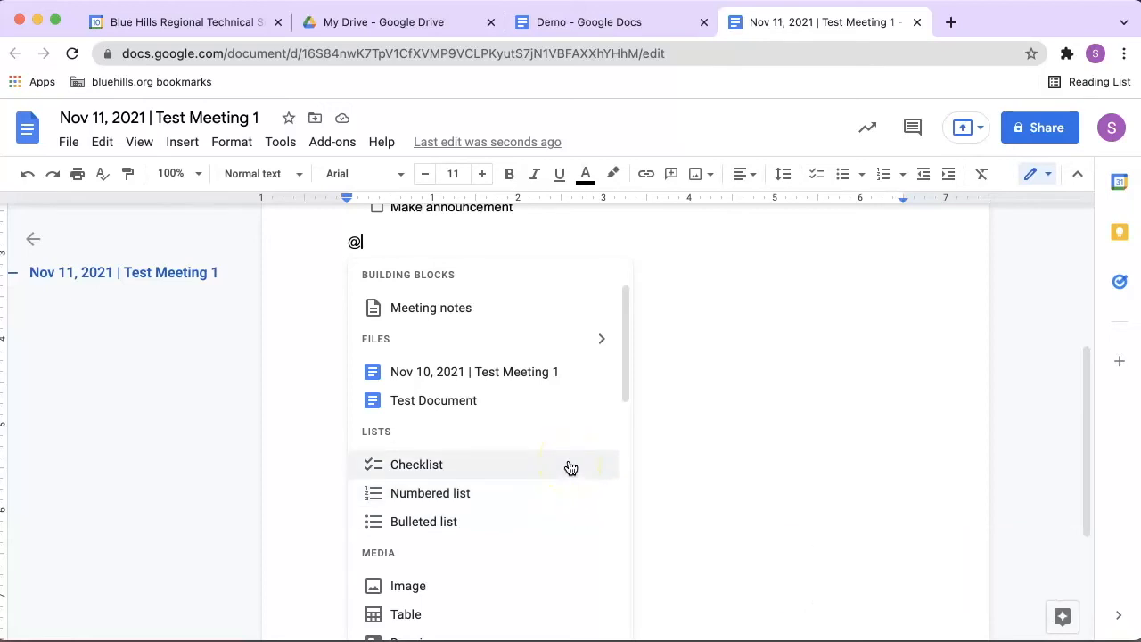
key(BackSpace)
key(BackSpace)
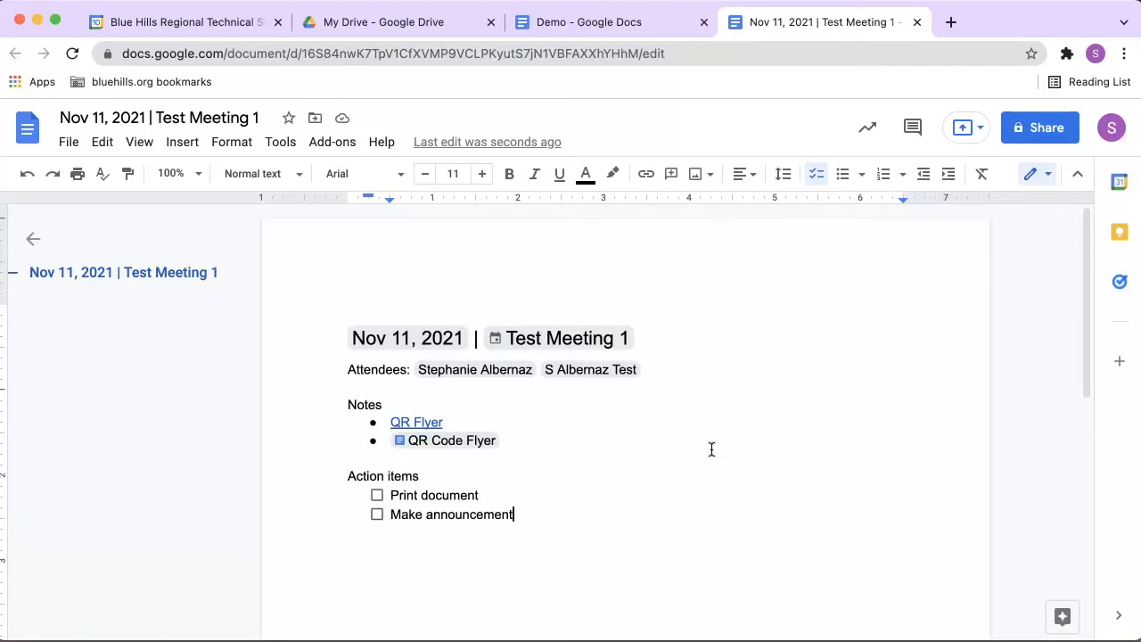
click(376, 497)
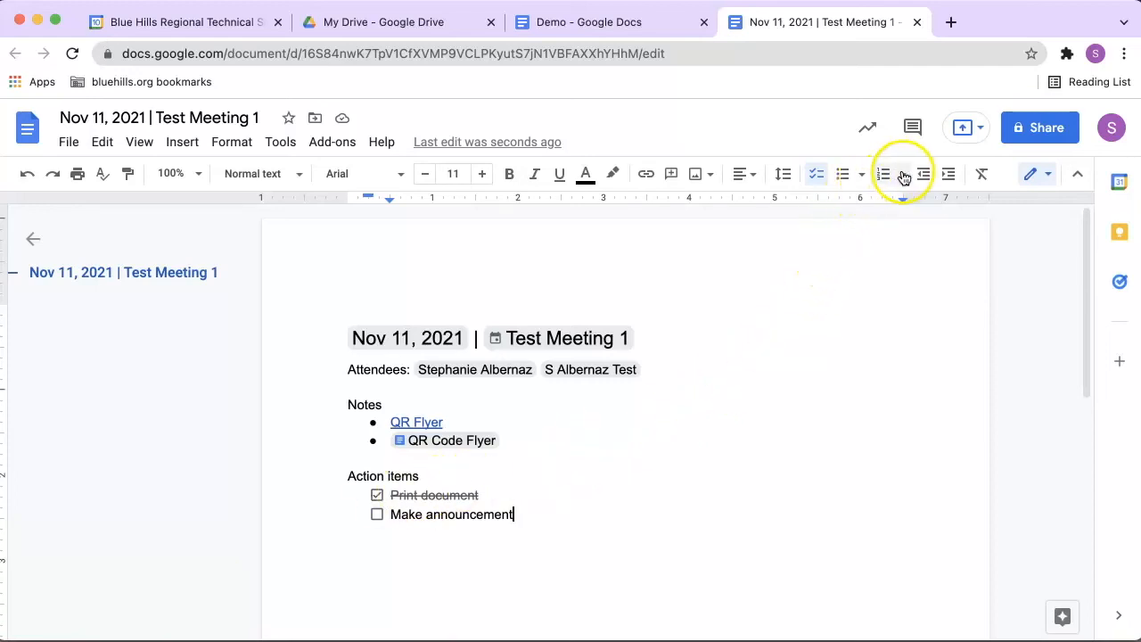
Examine the Checklist list style and the @ insert options for media, dates, headings, calendar events, page components and more
click(862, 175)
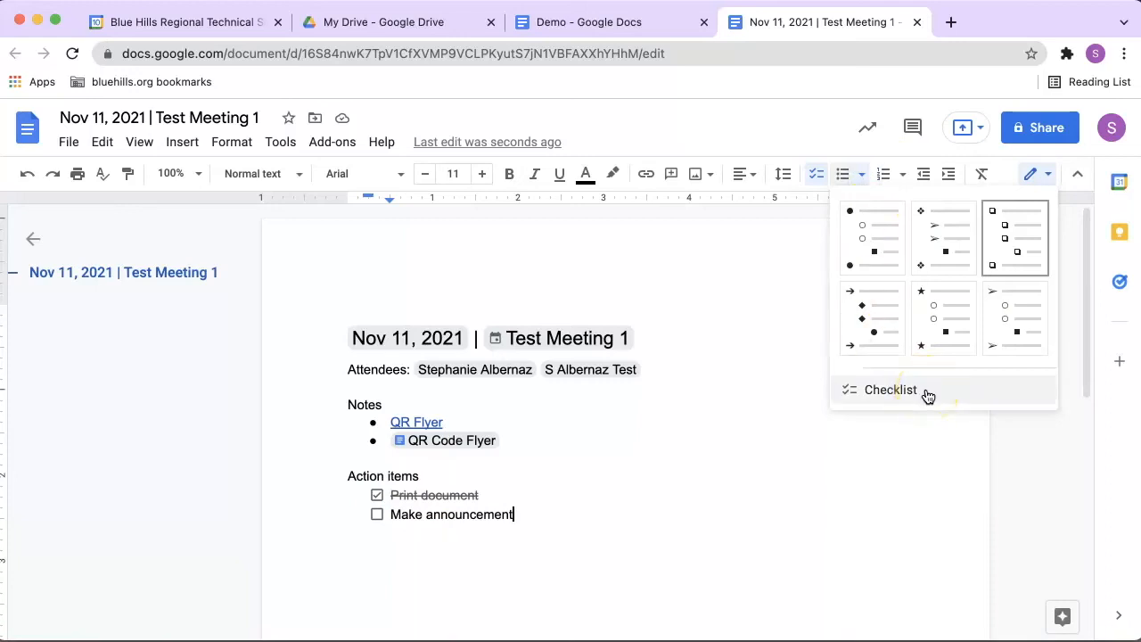
scroll(744, 536, down, 5)
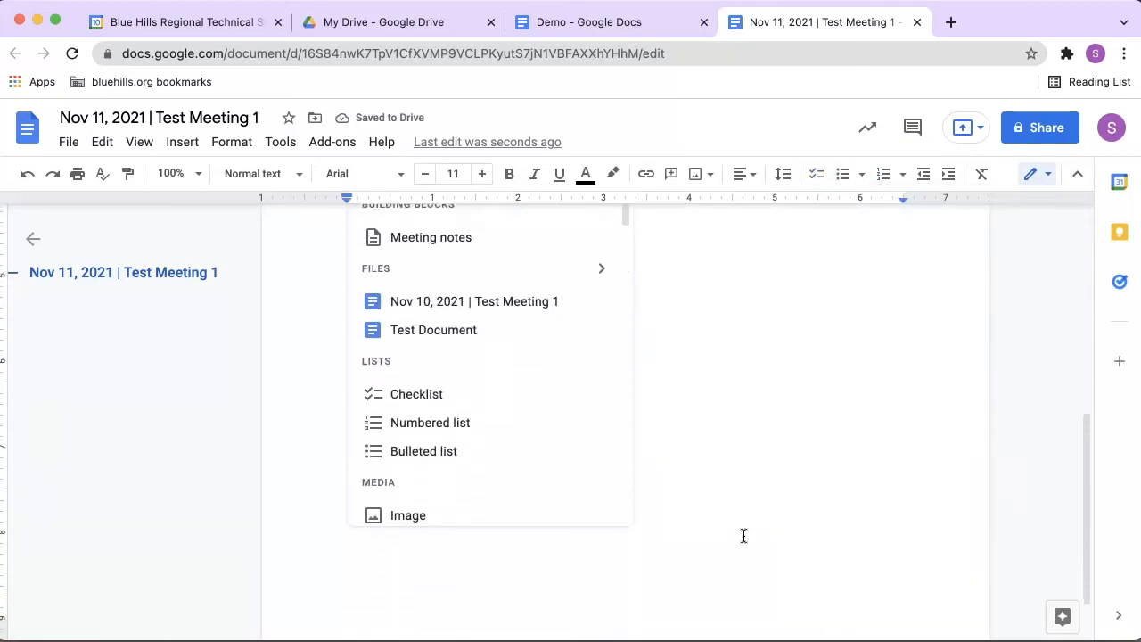
scroll(514, 459, down, 5)
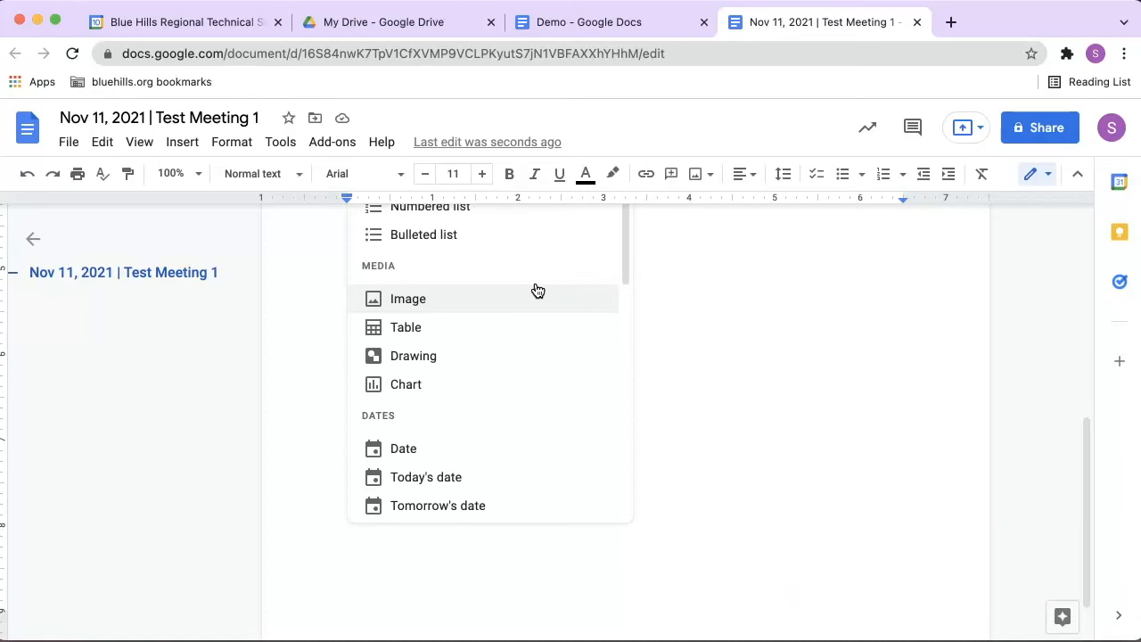
scroll(538, 291, down, 3)
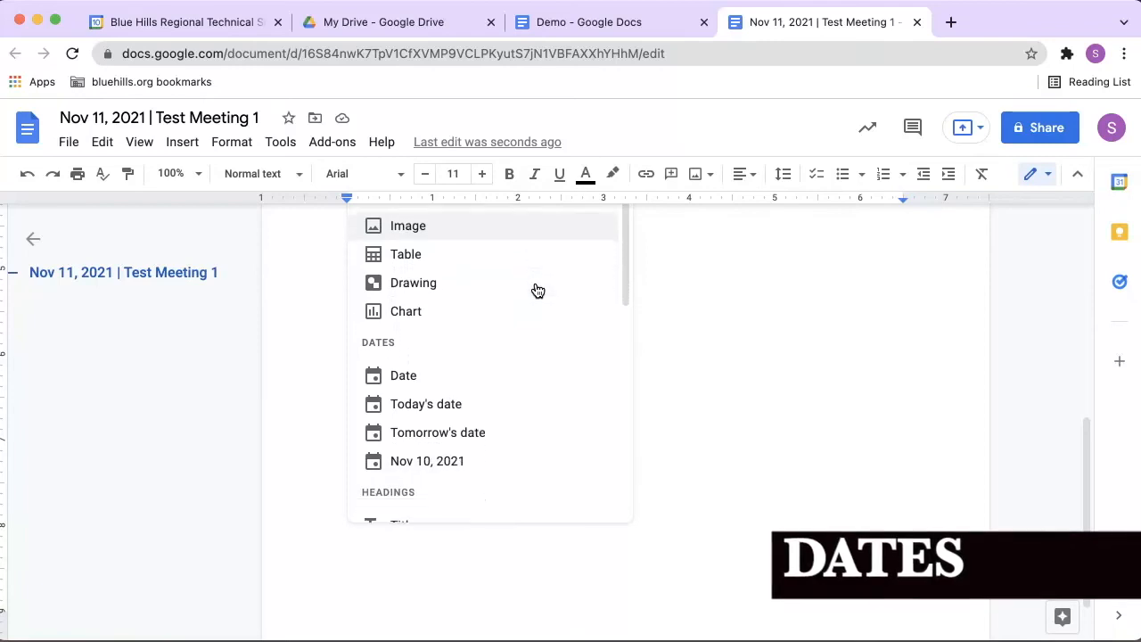
scroll(538, 291, down, 1)
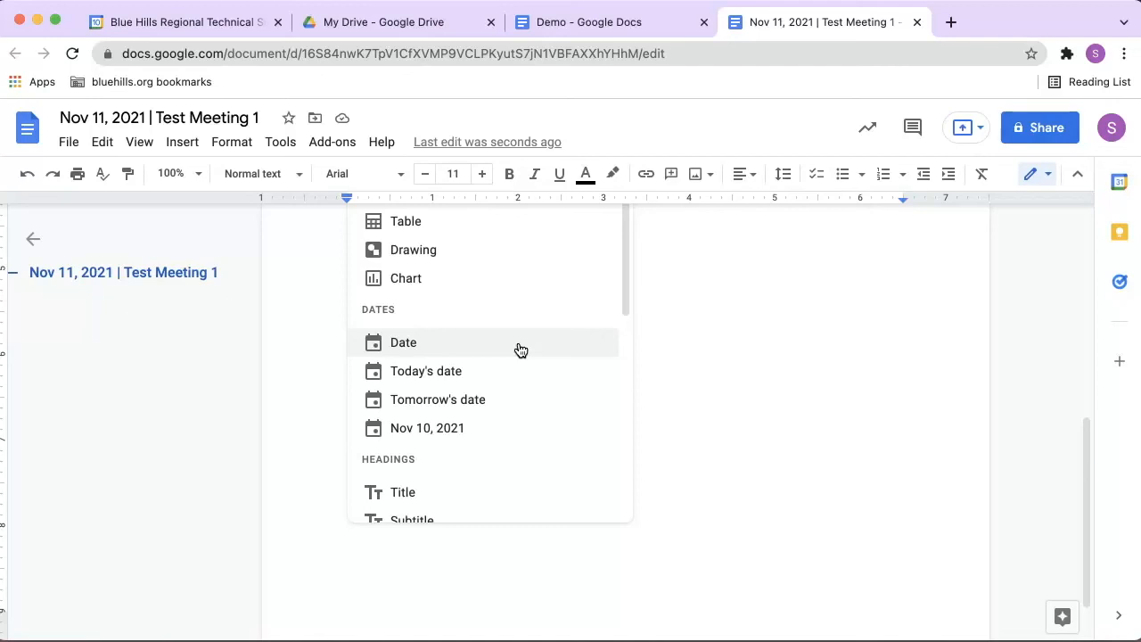
scroll(521, 349, down, 4)
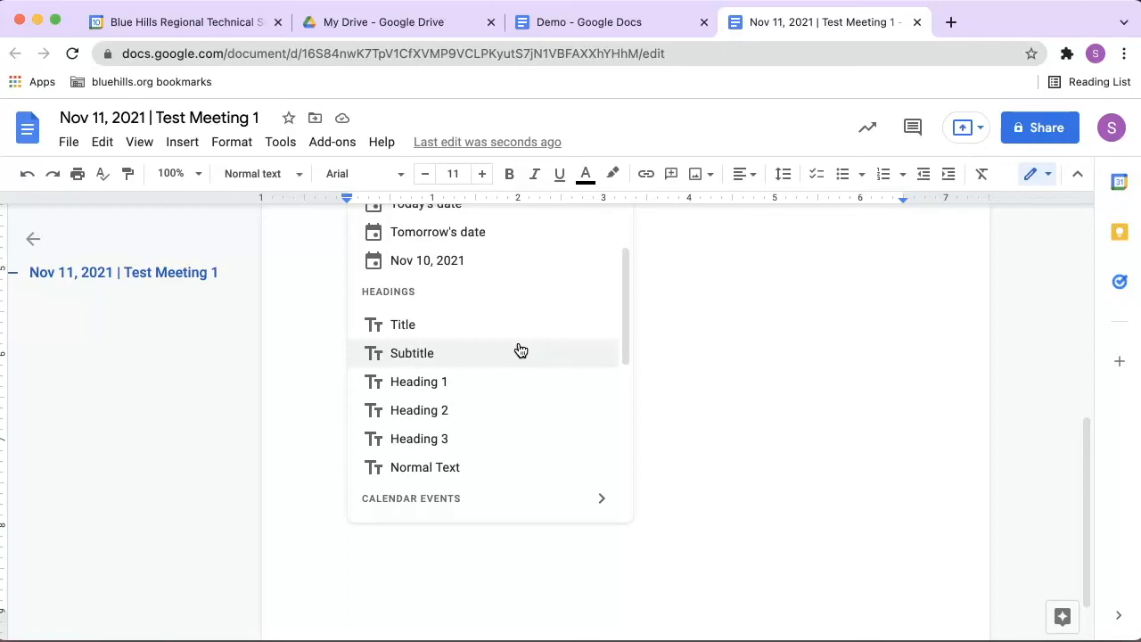
scroll(521, 350, down, 4)
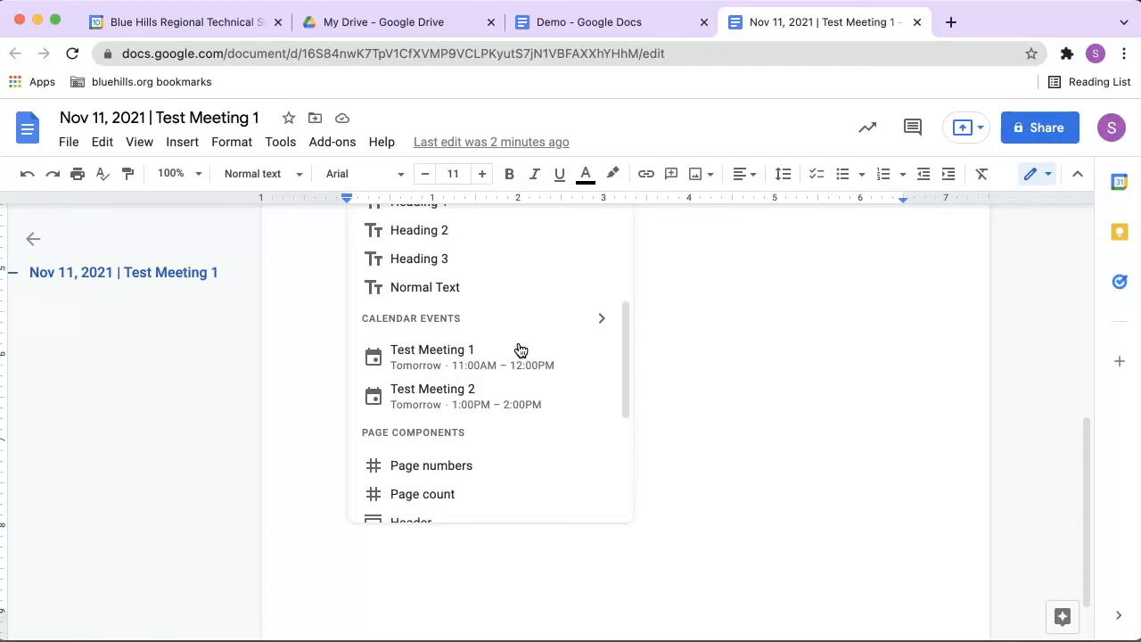
scroll(521, 349, down, 5)
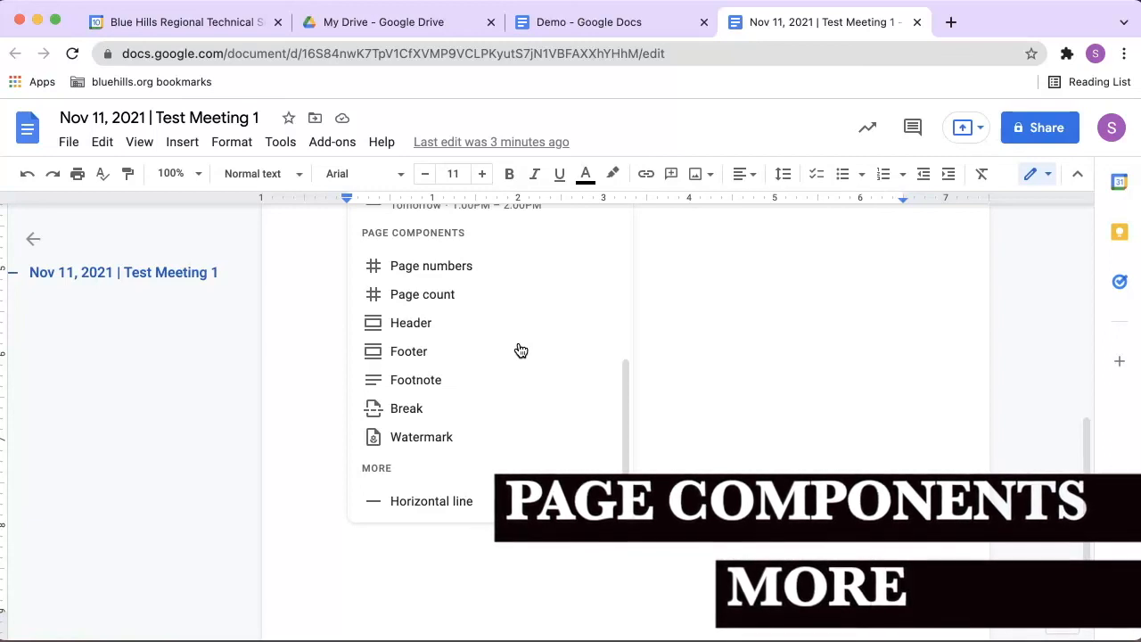
scroll(521, 350, down, 1)
scroll(521, 350, down, 3)
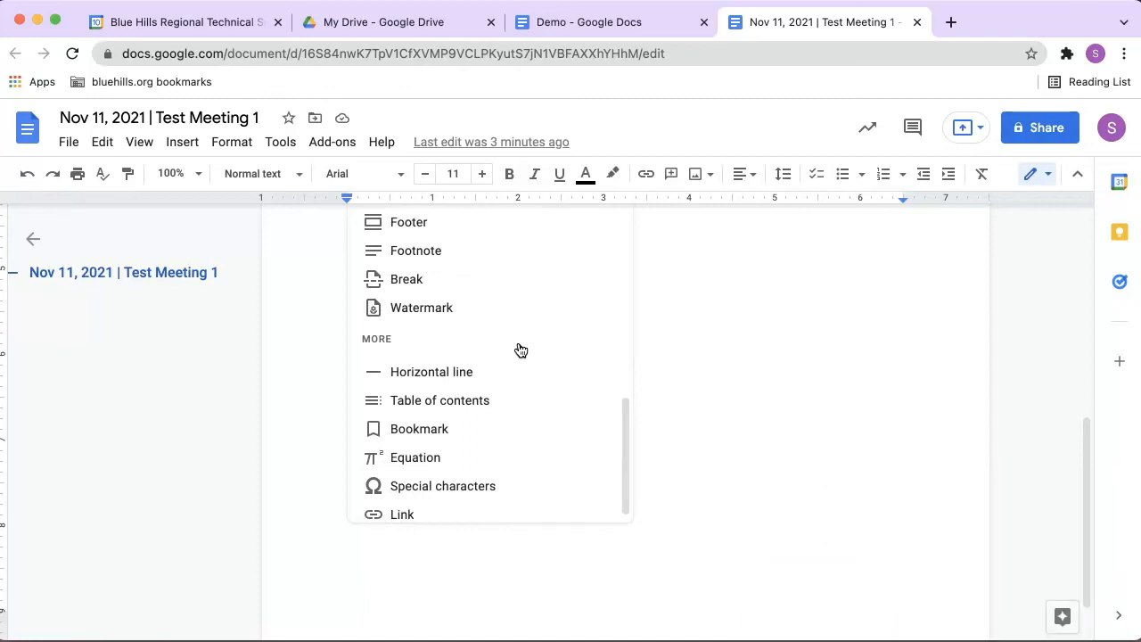
scroll(521, 350, down, 1)
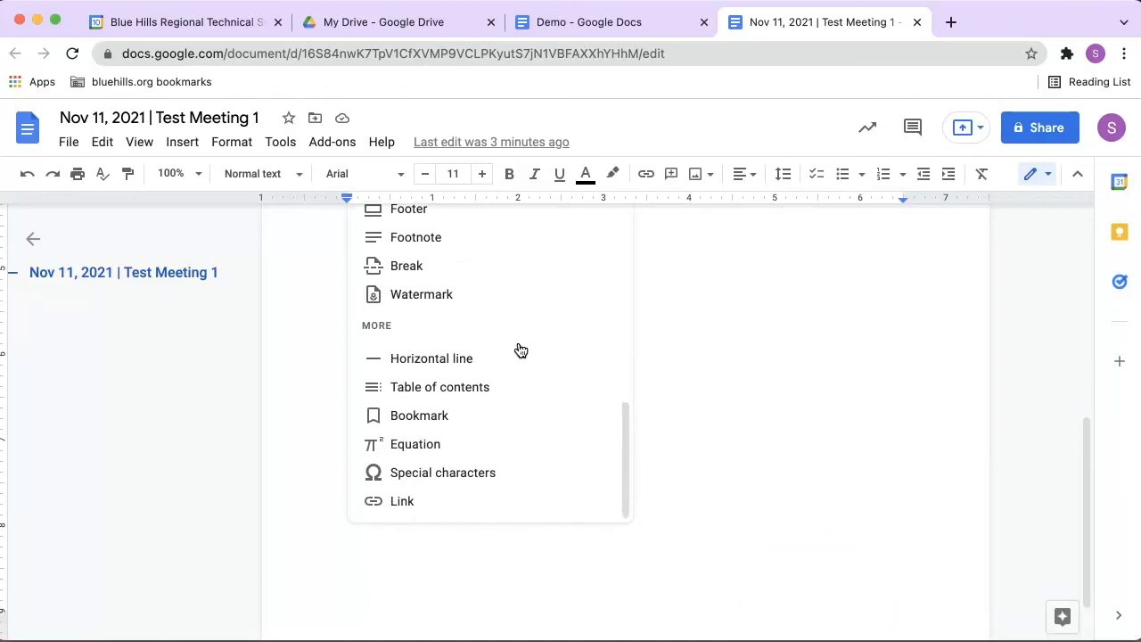
scroll(521, 349, up, 3)
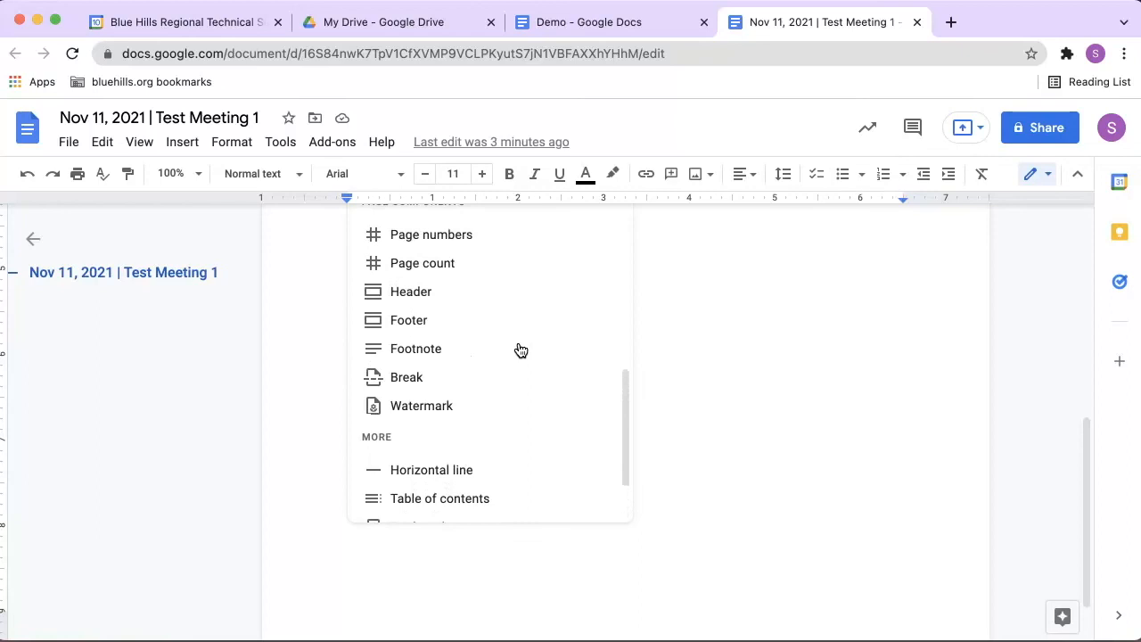
scroll(521, 350, up, 4)
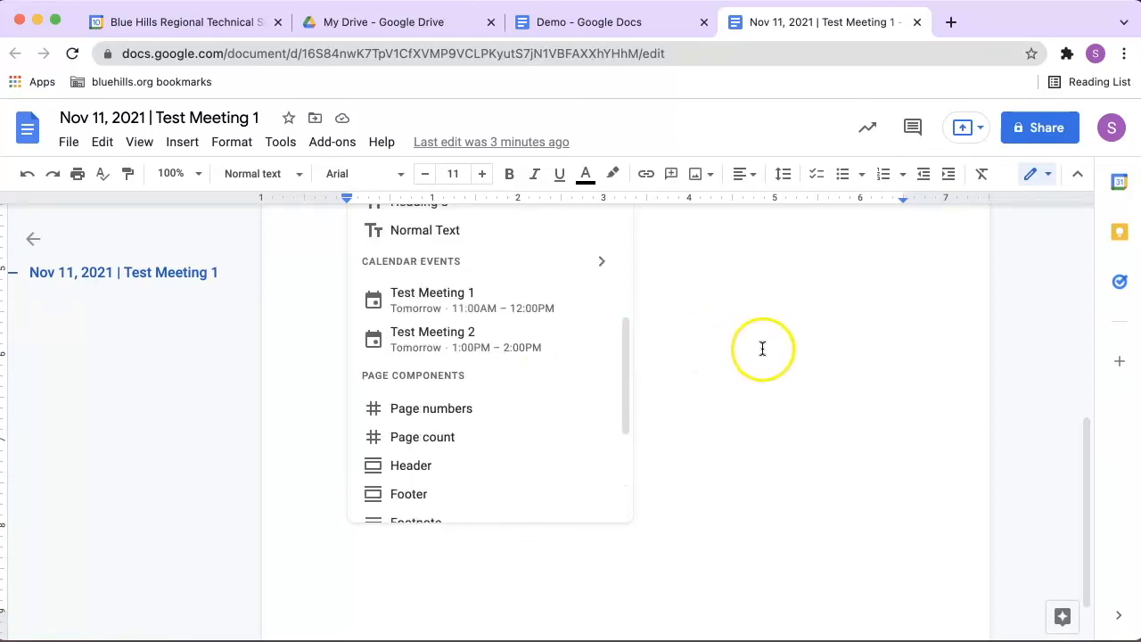